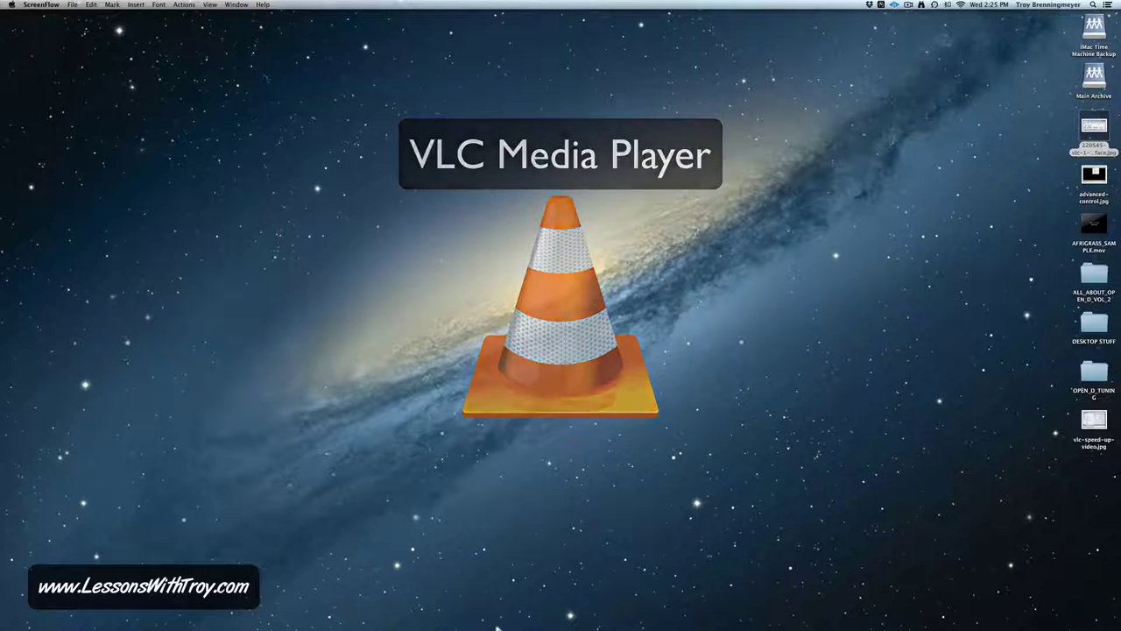
# Step: Launch Chrome and search Google for 'VLC Media Player Download'
pyautogui.moveTo(298, 618)
pyautogui.click(80, 613)
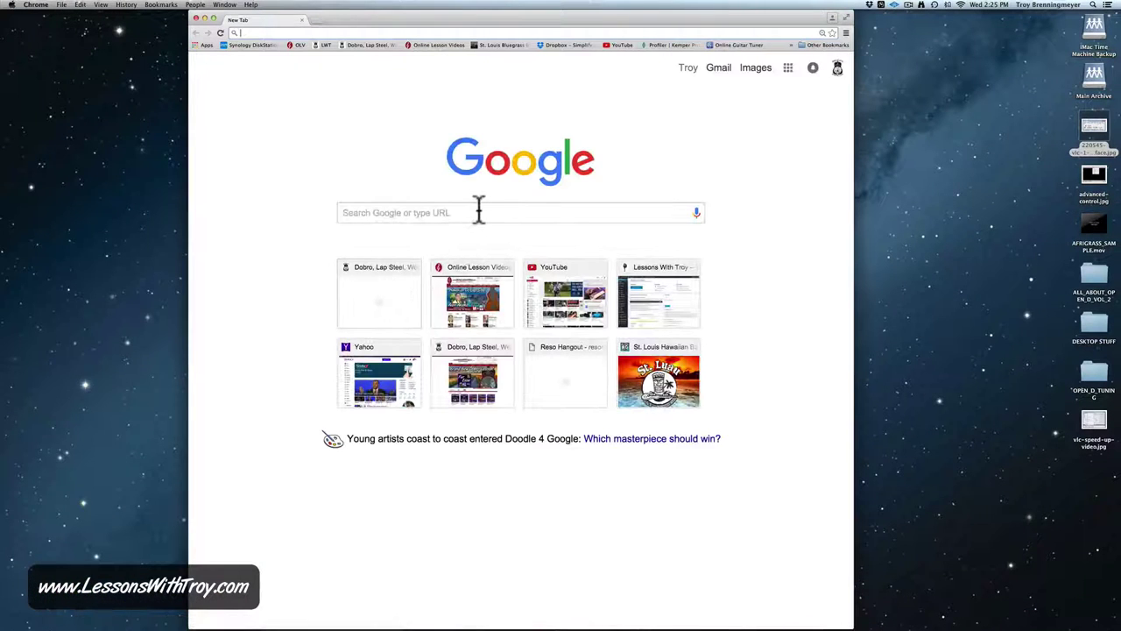
pyautogui.click(479, 210)
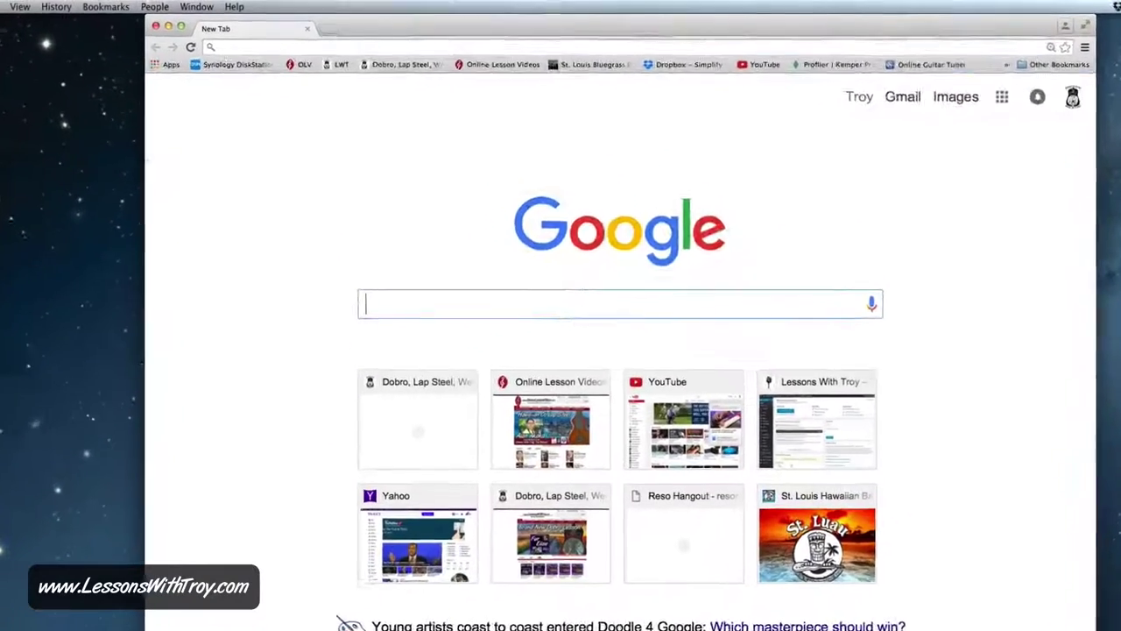
pyautogui.write('VLC')
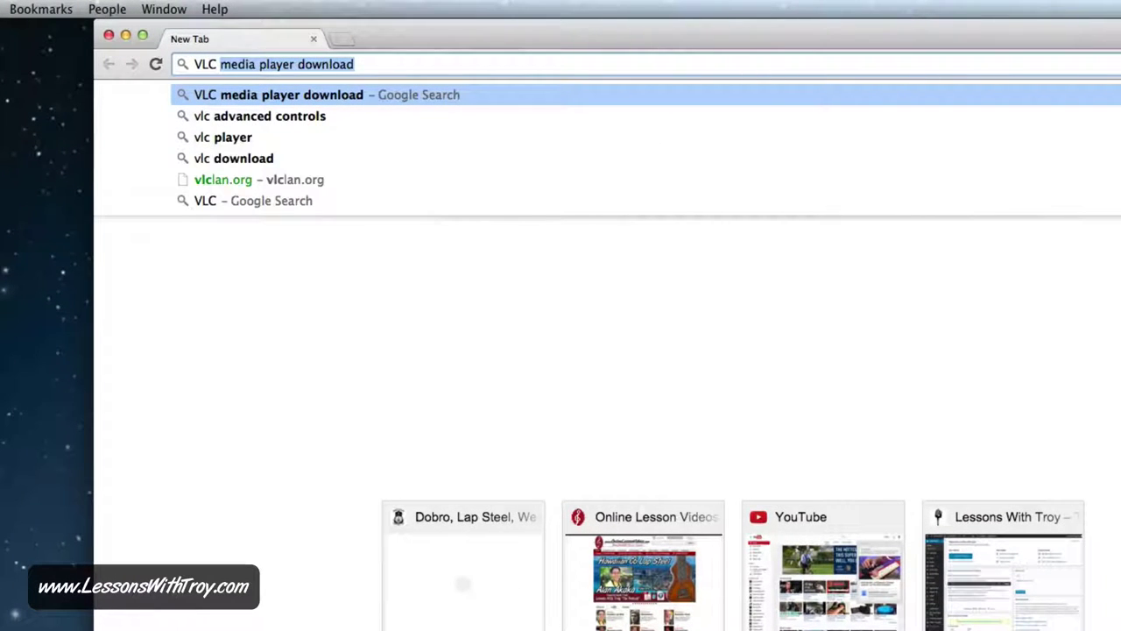
pyautogui.write(' Media Play')
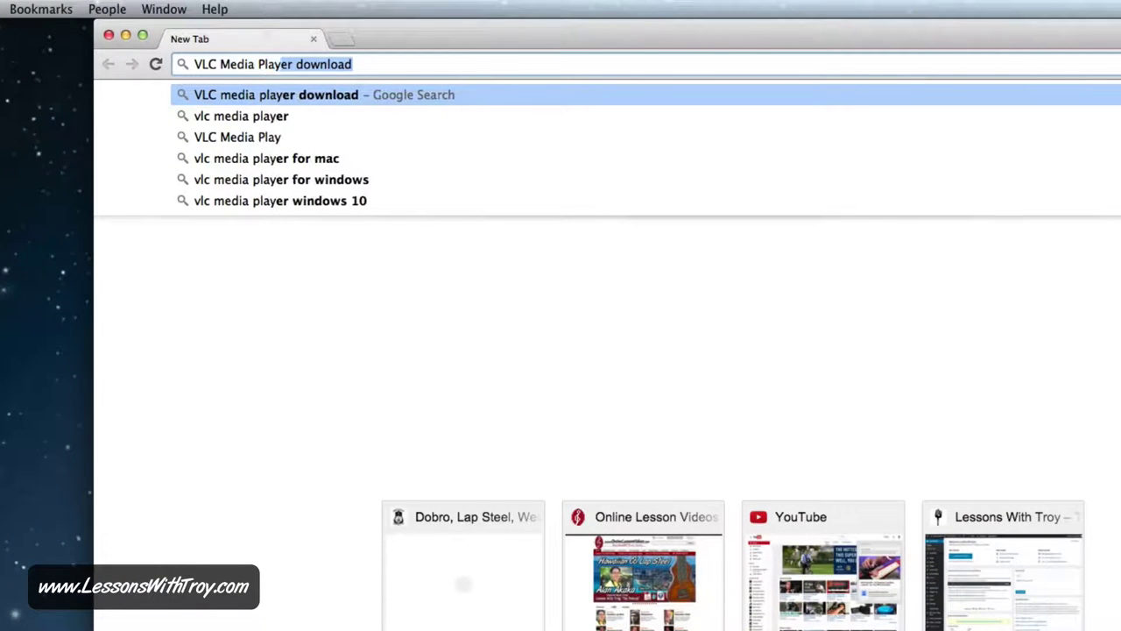
pyautogui.write('er Download')
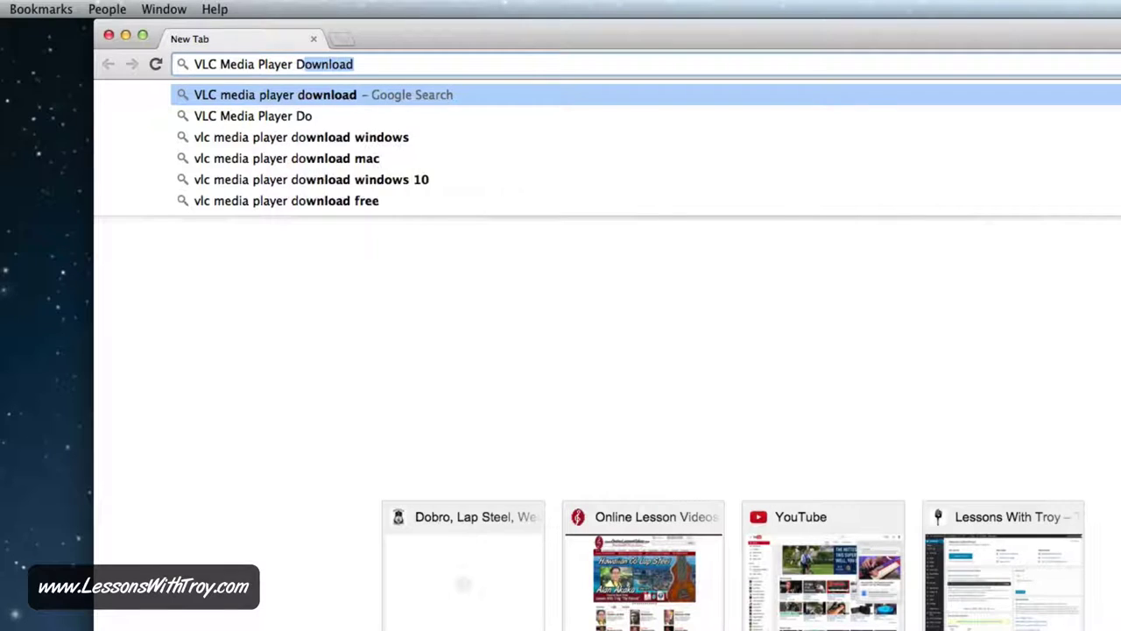
pyautogui.press('Return')
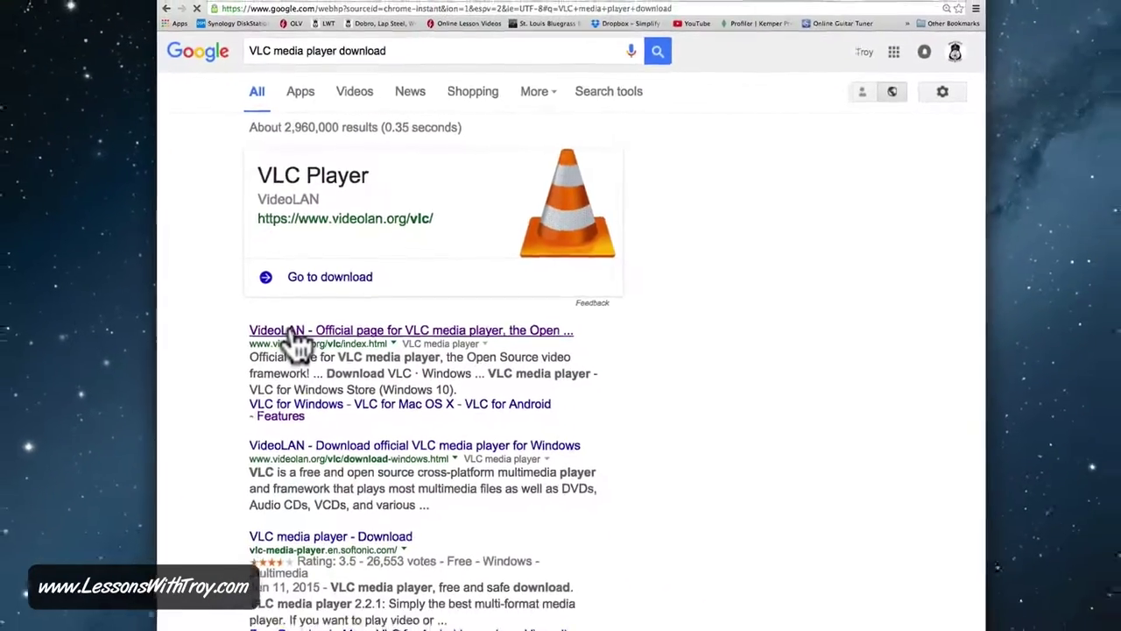
# Step: Open the VideoLAN official VLC page and scroll down to the Download VLC 2.2.2 section
pyautogui.click(291, 333)
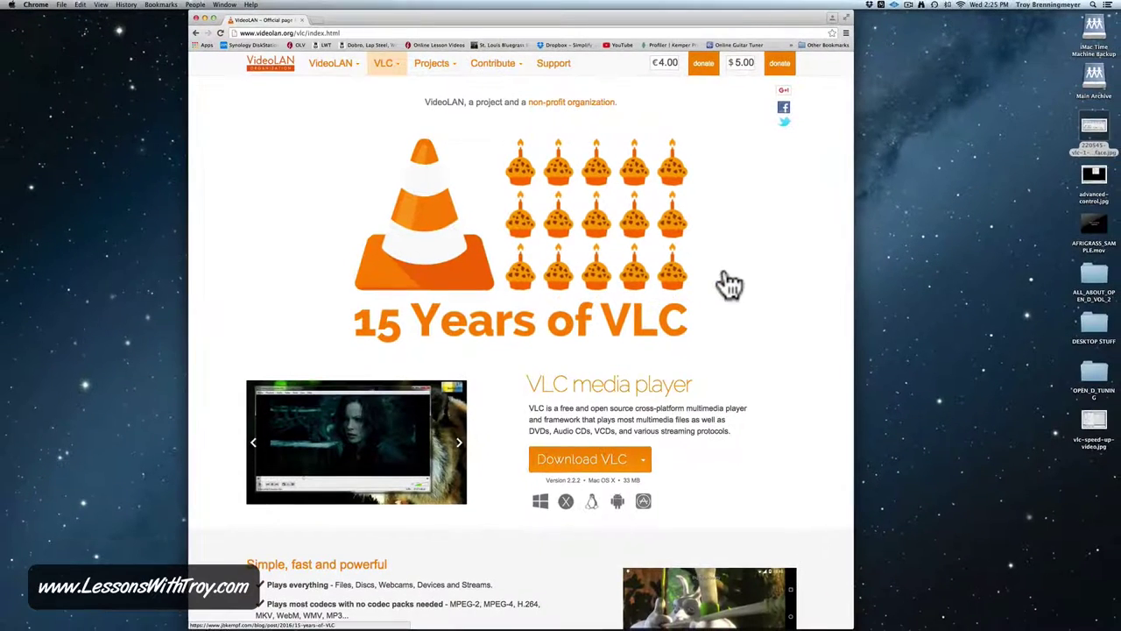
pyautogui.scroll(-5, 780, 280)
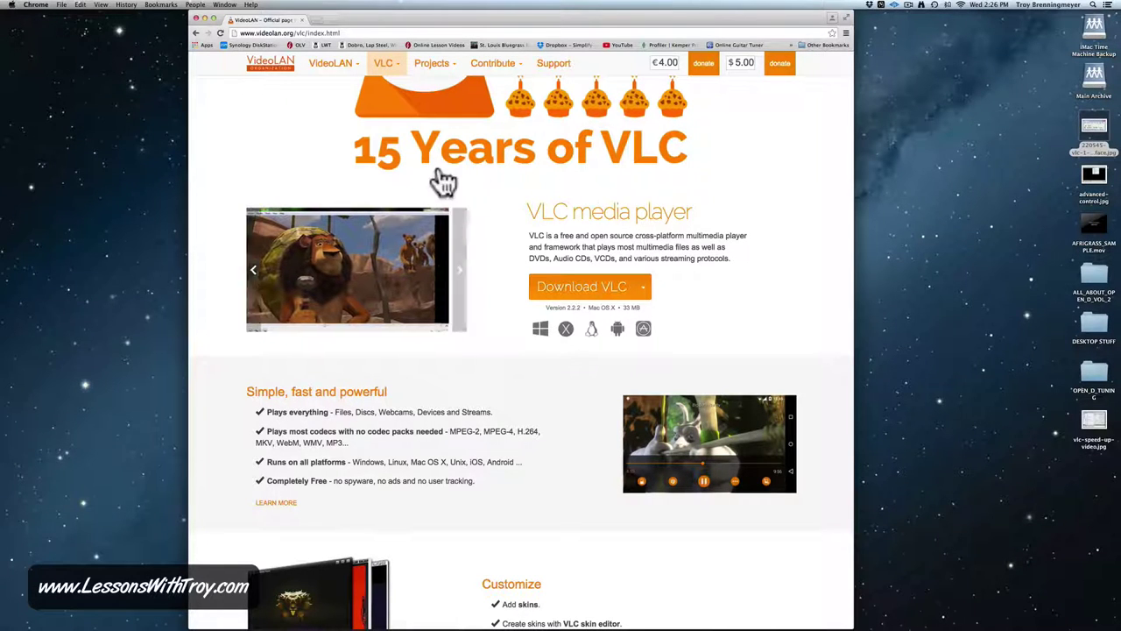
# Step: Close the browser, launch VLC and move its empty playlist window to the screen centre
pyautogui.click(204, 19)
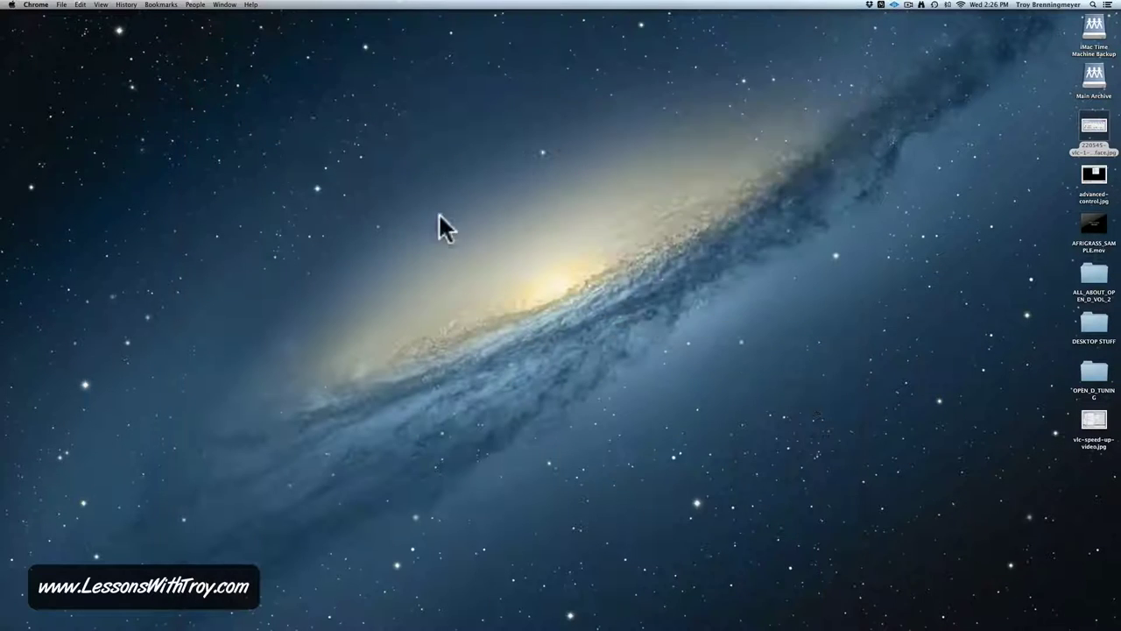
pyautogui.click(681, 590)
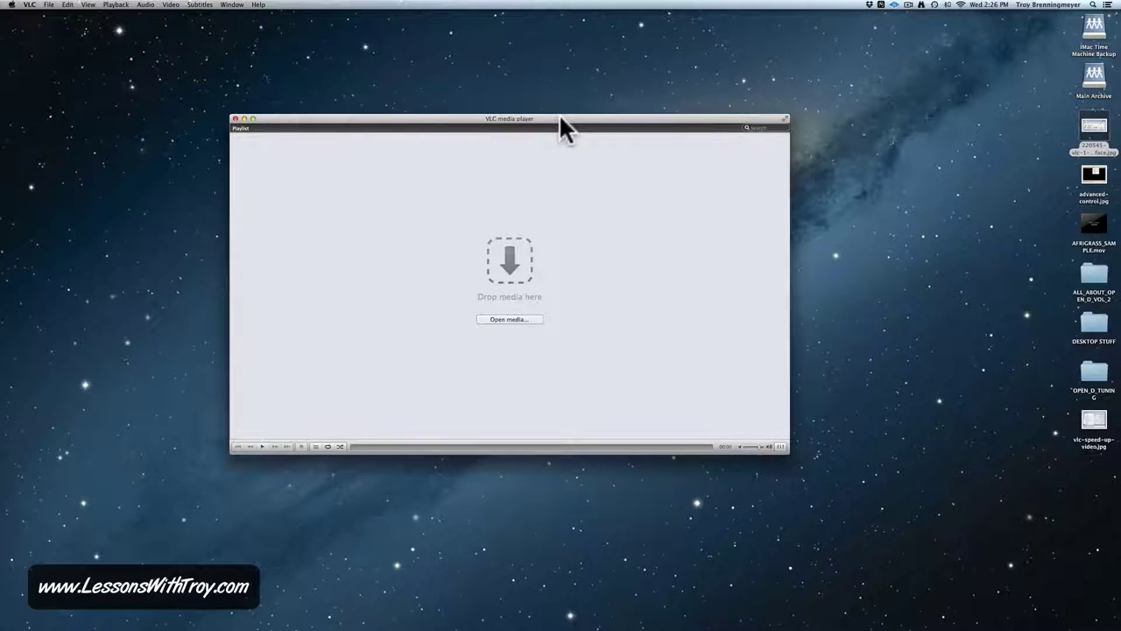
pyautogui.moveTo(561, 116); pyautogui.dragTo(607, 136)
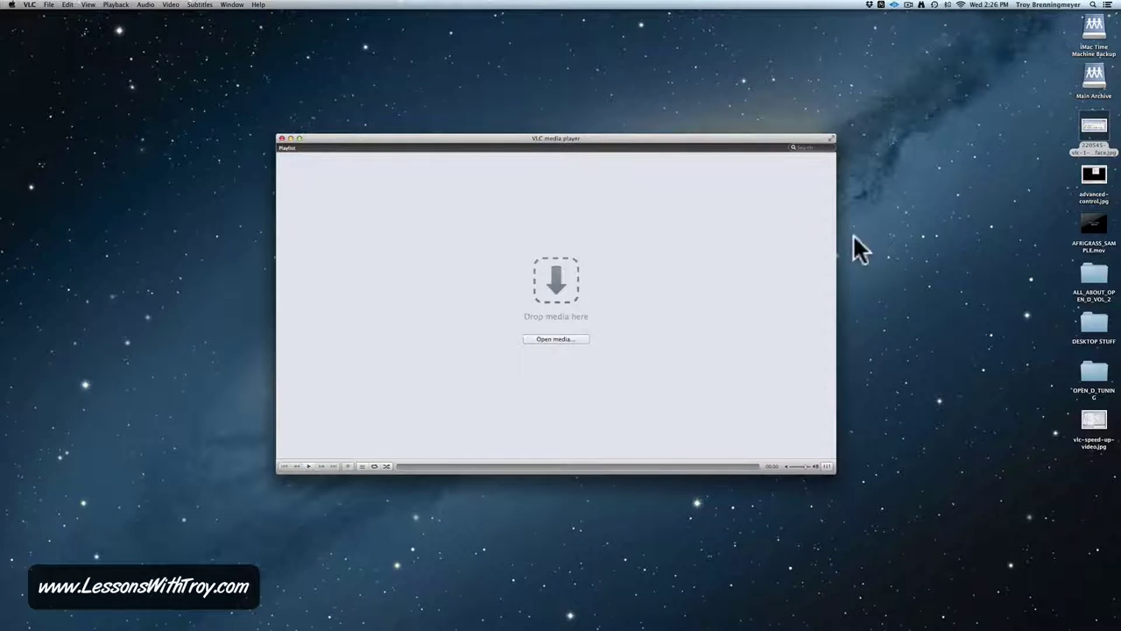
pyautogui.click(939, 247)
pyautogui.click(982, 235)
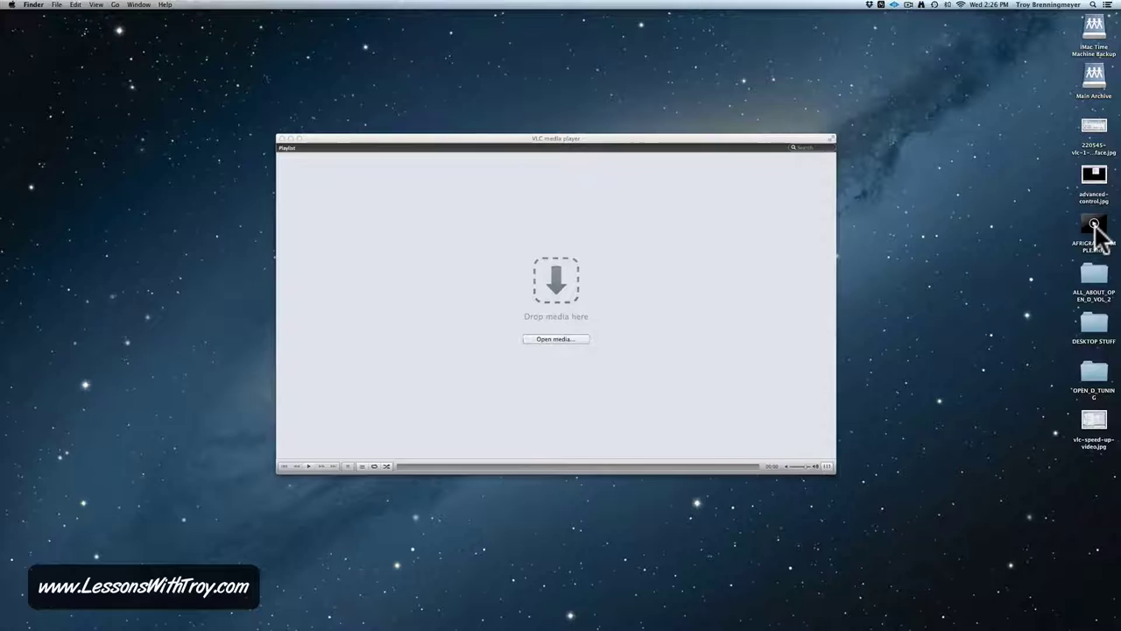
pyautogui.click(611, 140)
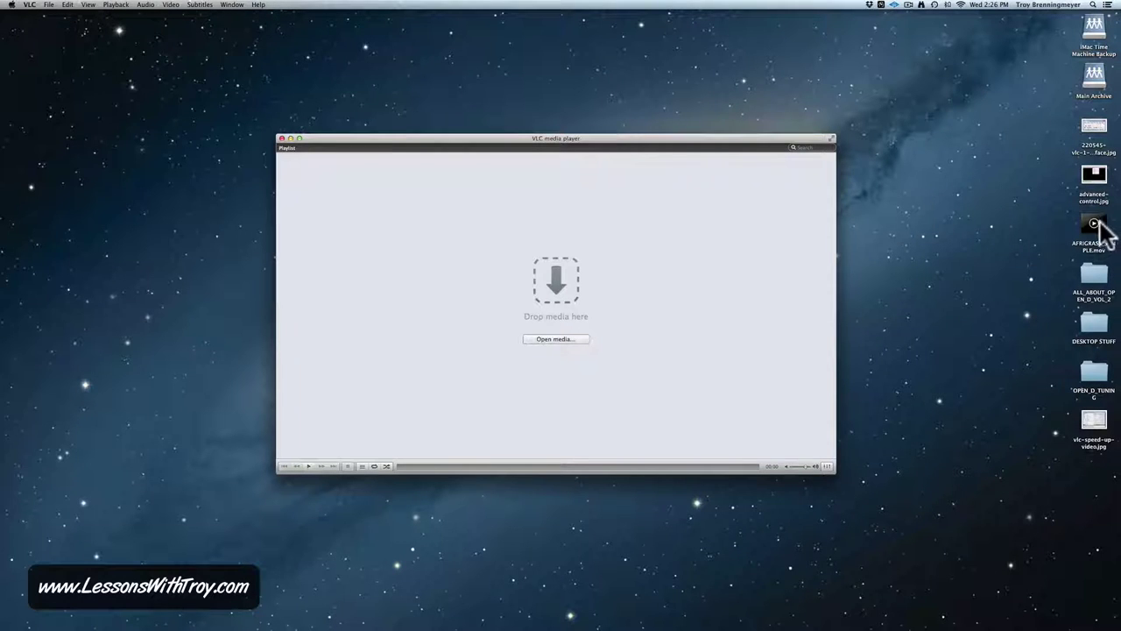
# Step: Drag AFRIGRASS_SAMPLE.mov from the desktop into VLC's 'Drop media here' area to play it
pyautogui.moveTo(1095, 224); pyautogui.dragTo(795, 242)
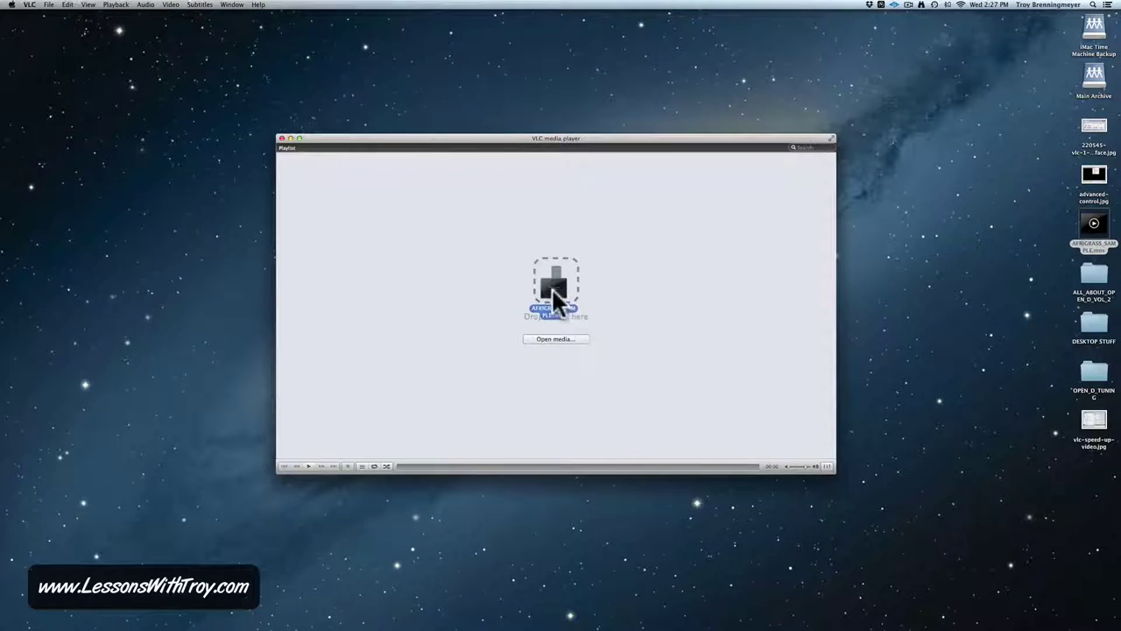
pyautogui.moveTo(550, 282); pyautogui.dragTo(550, 282)
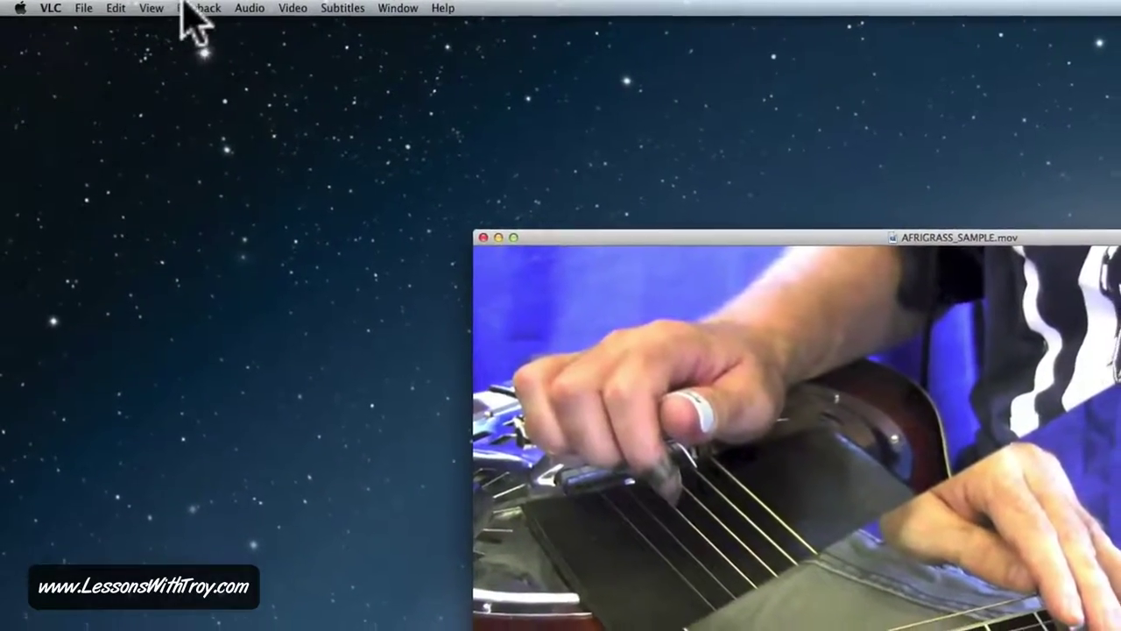
# Step: Slow the video to 0.25x, then raise it to 0.46x with the Playback speed slider
pyautogui.click(186, 8)
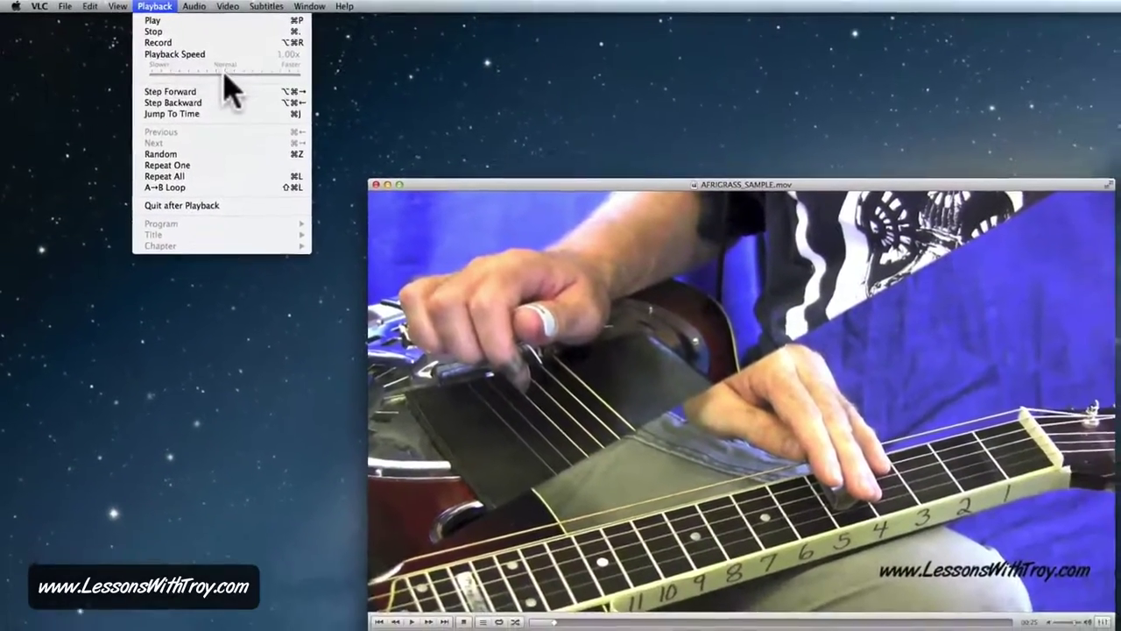
pyautogui.moveTo(223, 74); pyautogui.dragTo(134, 60)
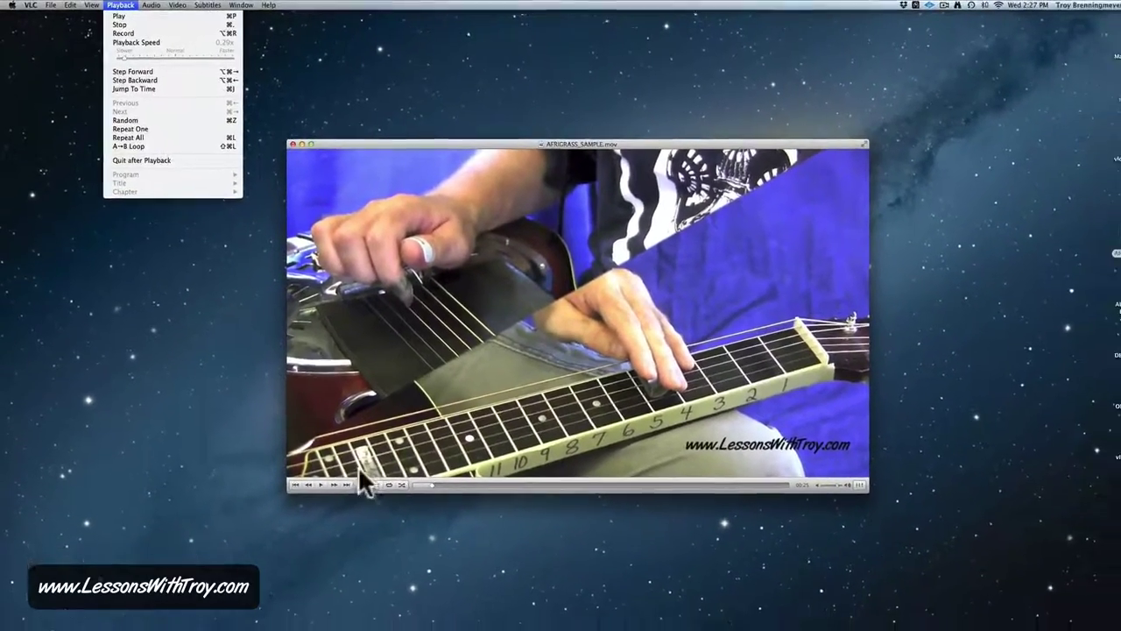
pyautogui.click(308, 464)
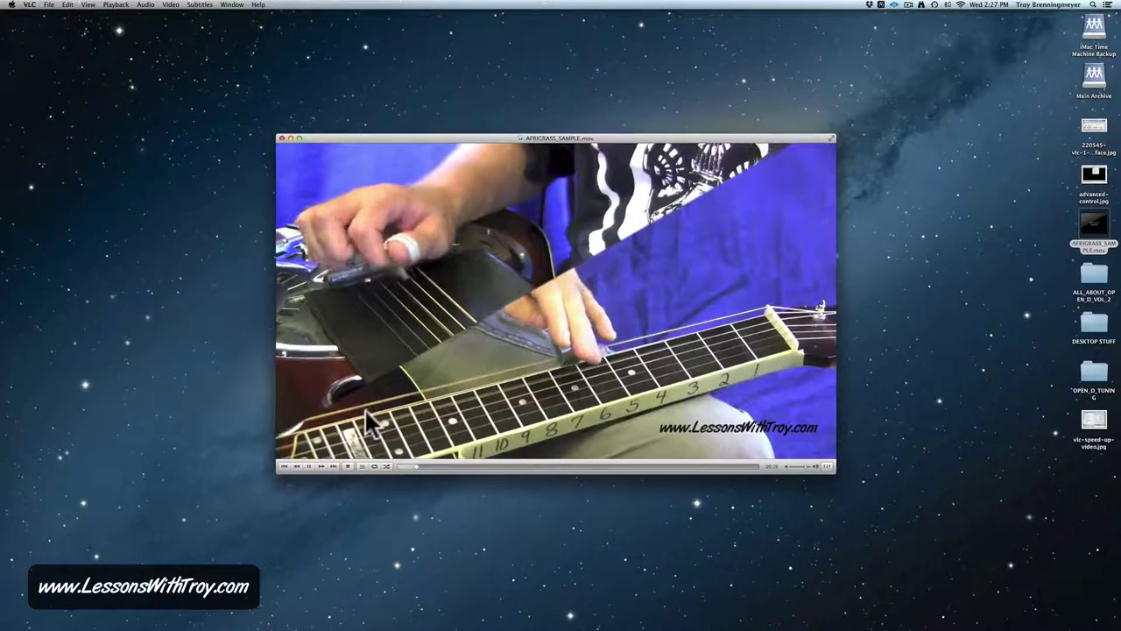
pyautogui.click(115, 5)
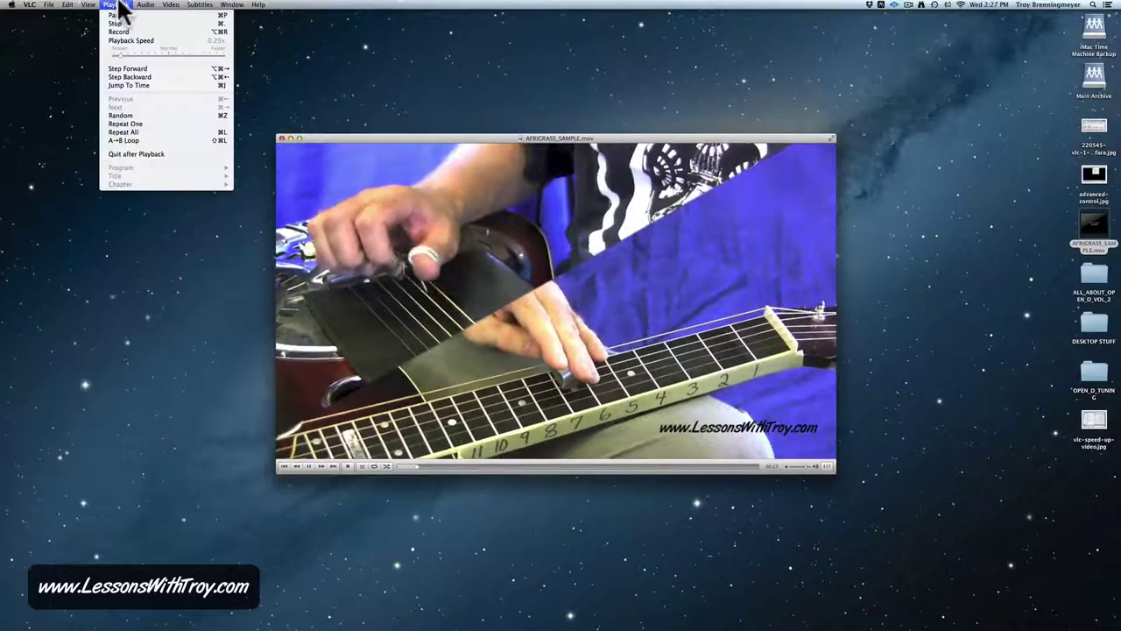
pyautogui.moveTo(122, 51); pyautogui.dragTo(137, 53)
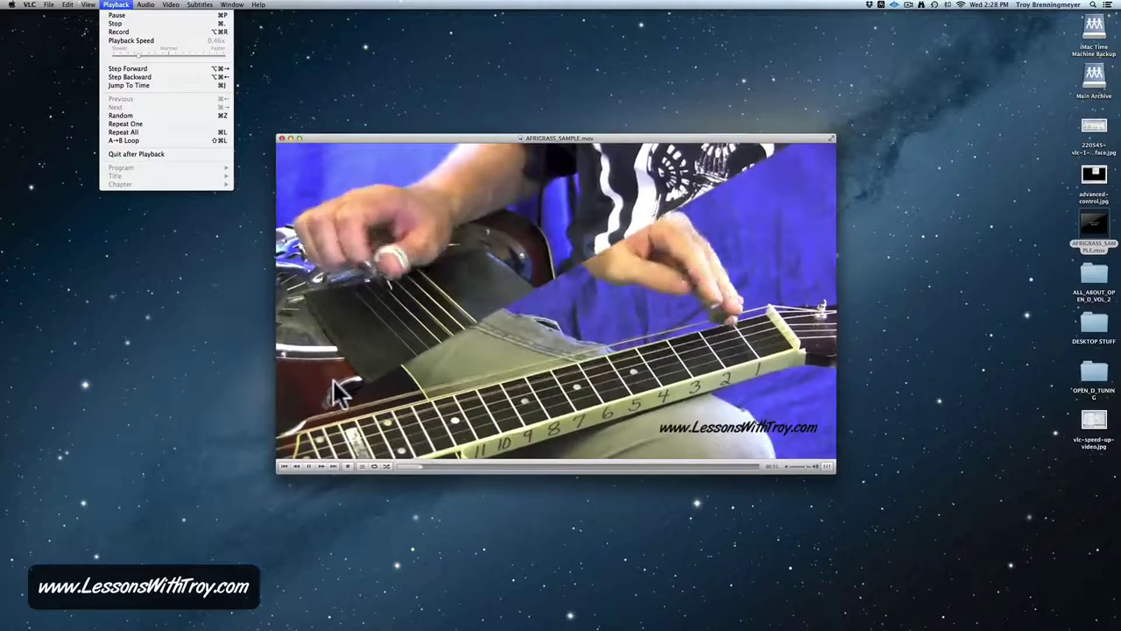
pyautogui.click(308, 462)
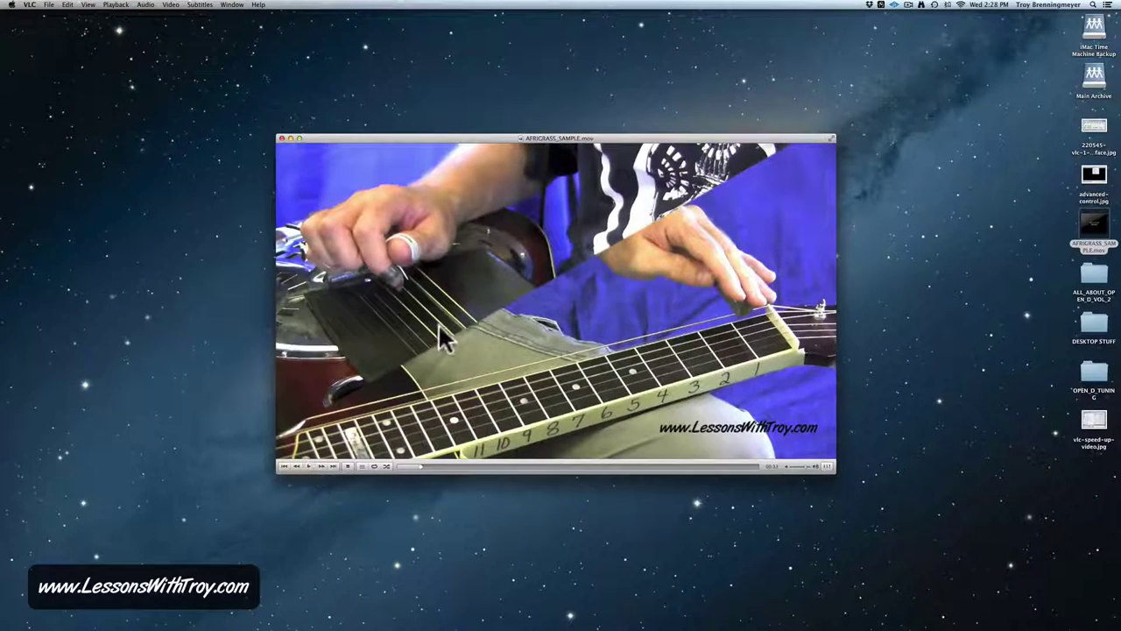
# Step: Show the Playback menu's speed and Repeat One/A→B Loop options, then close it
pyautogui.click(112, 5)
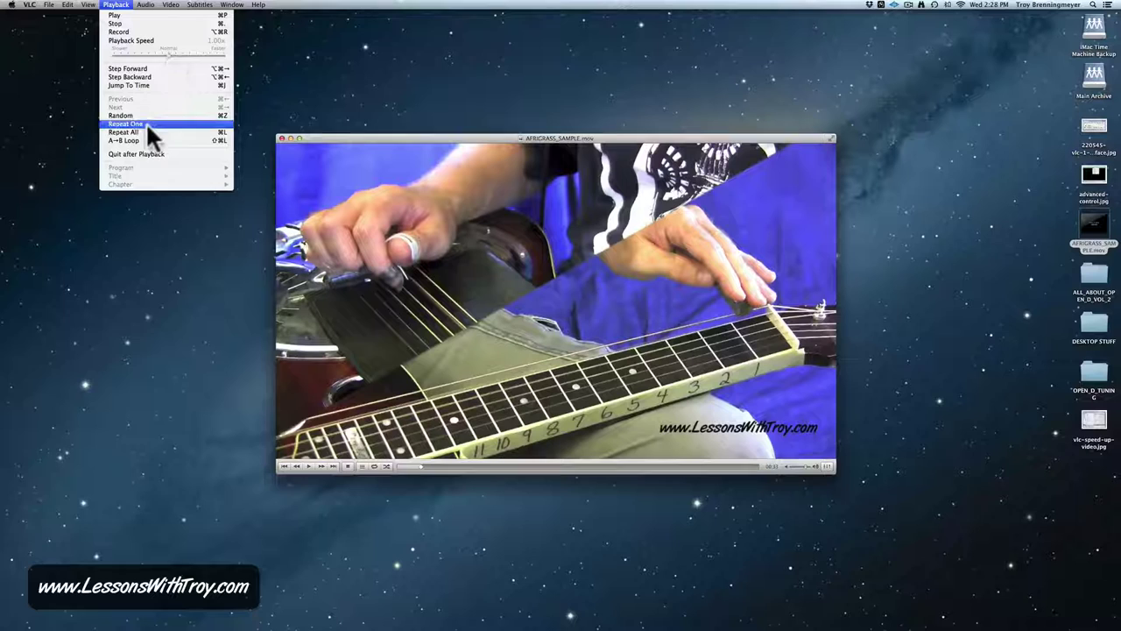
pyautogui.click(360, 131)
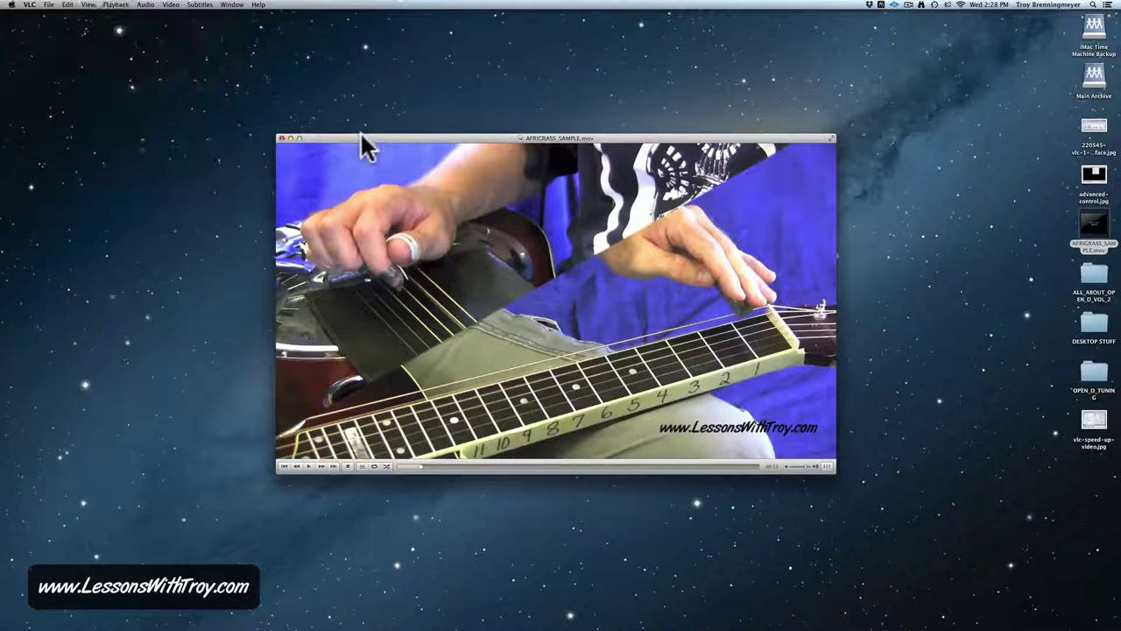
pyautogui.moveTo(863, 624)
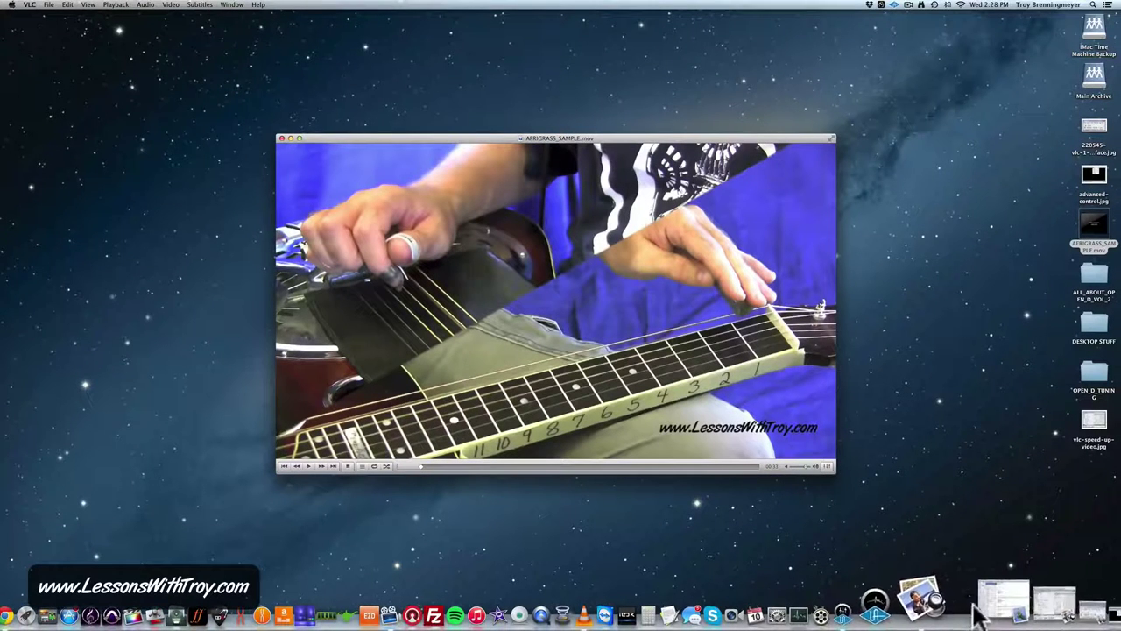
# Step: Restore the three minimized VLC screenshots and minimize the AFRIGRASS_SAMPLE.mov video window
pyautogui.click(1037, 611)
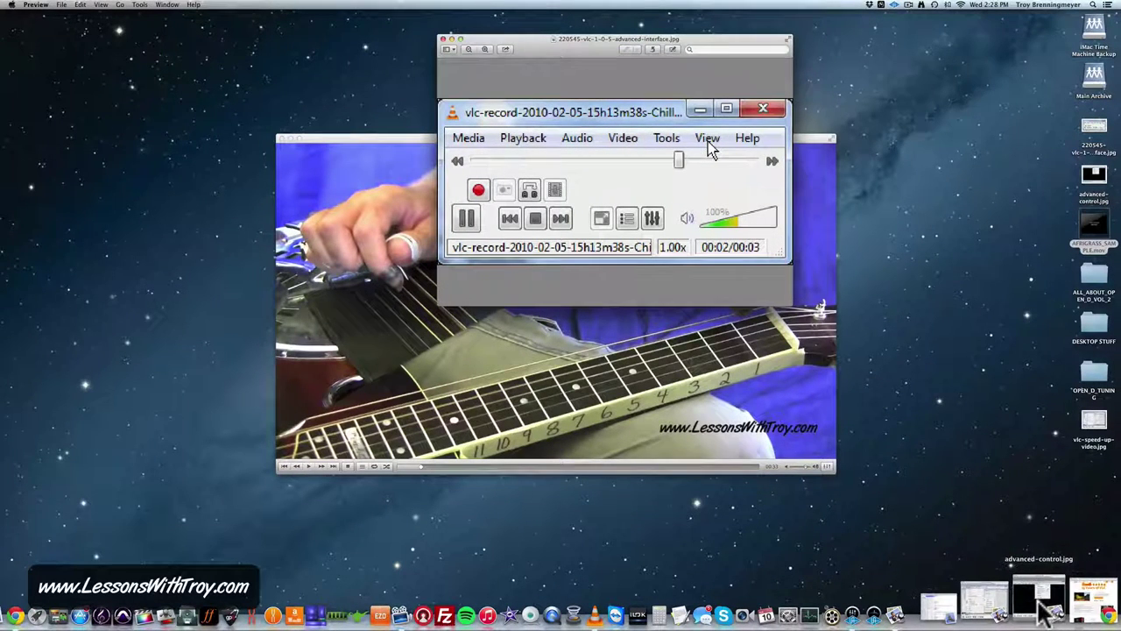
pyautogui.click(1040, 605)
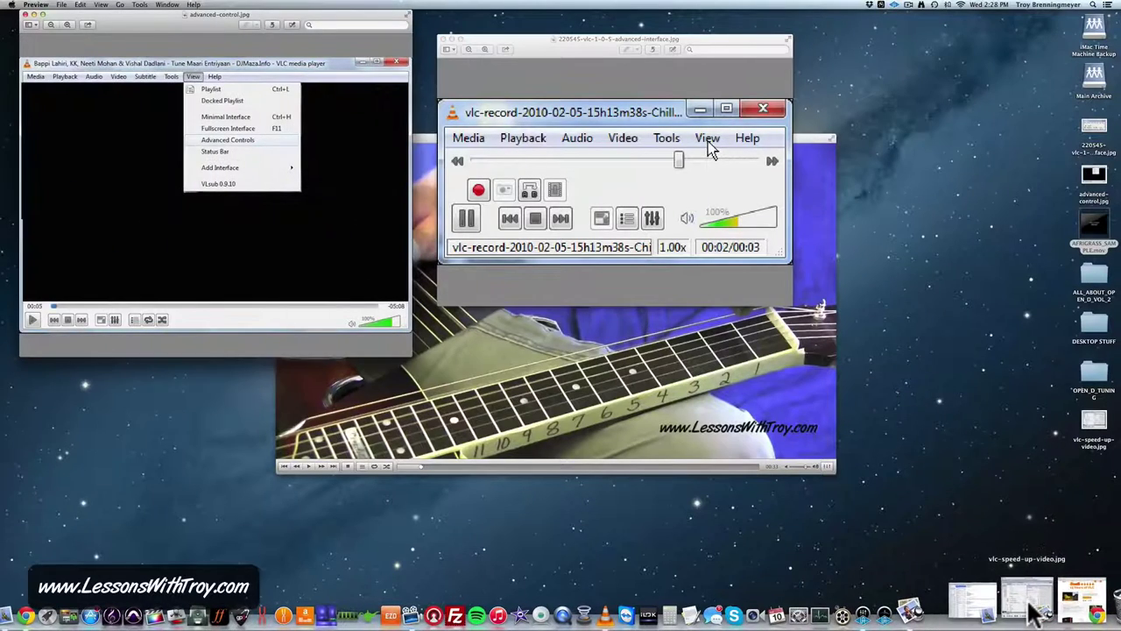
pyautogui.click(1034, 605)
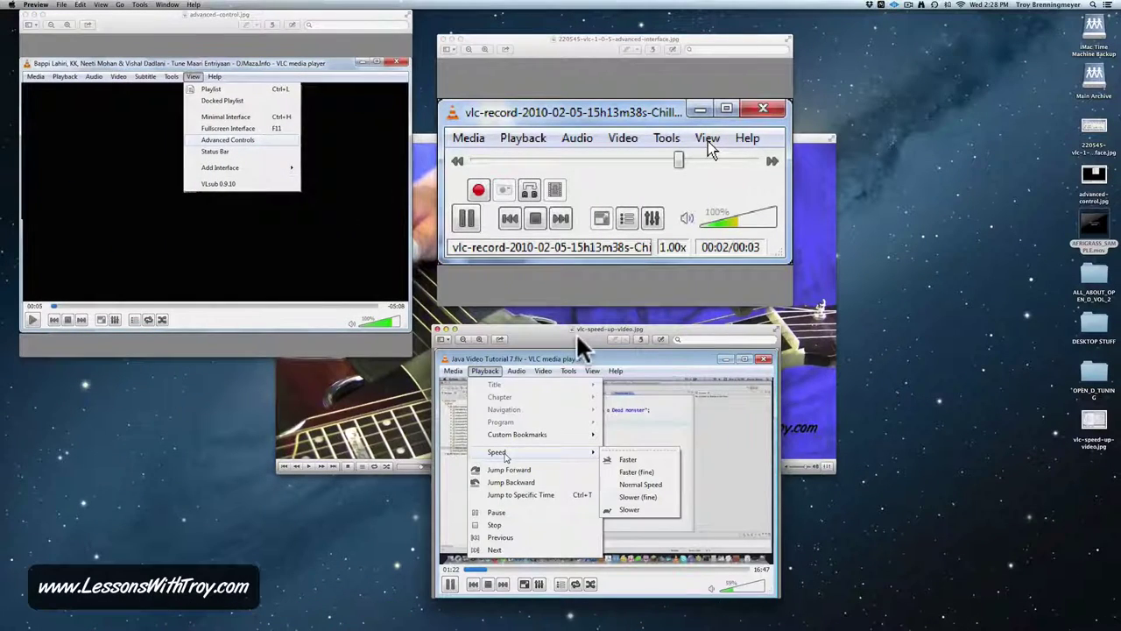
pyautogui.click(804, 147)
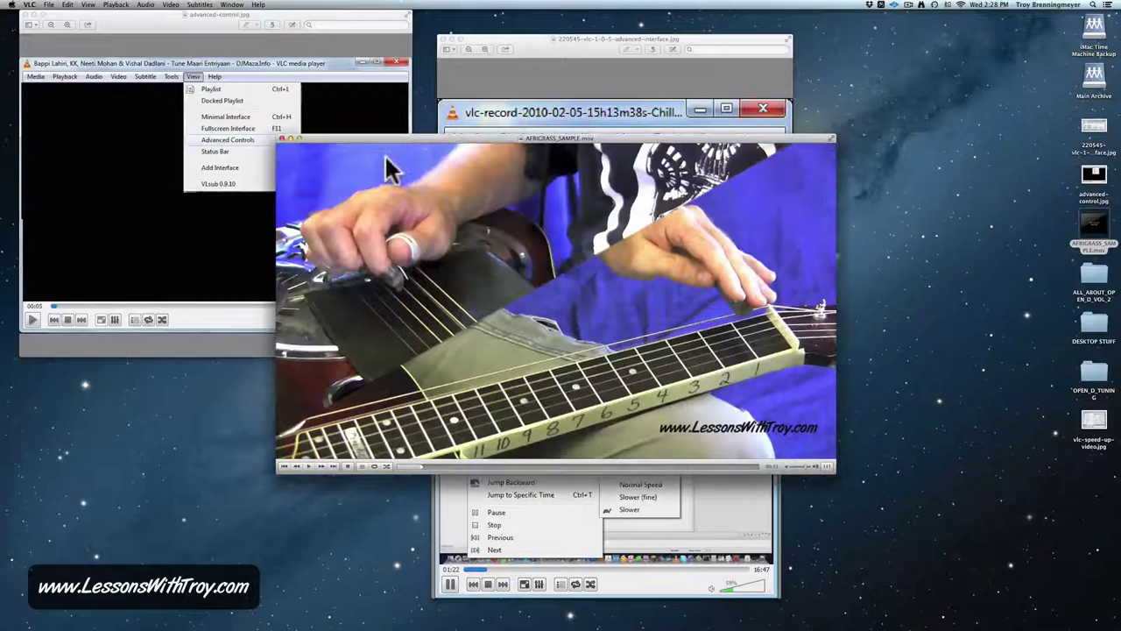
pyautogui.click(290, 138)
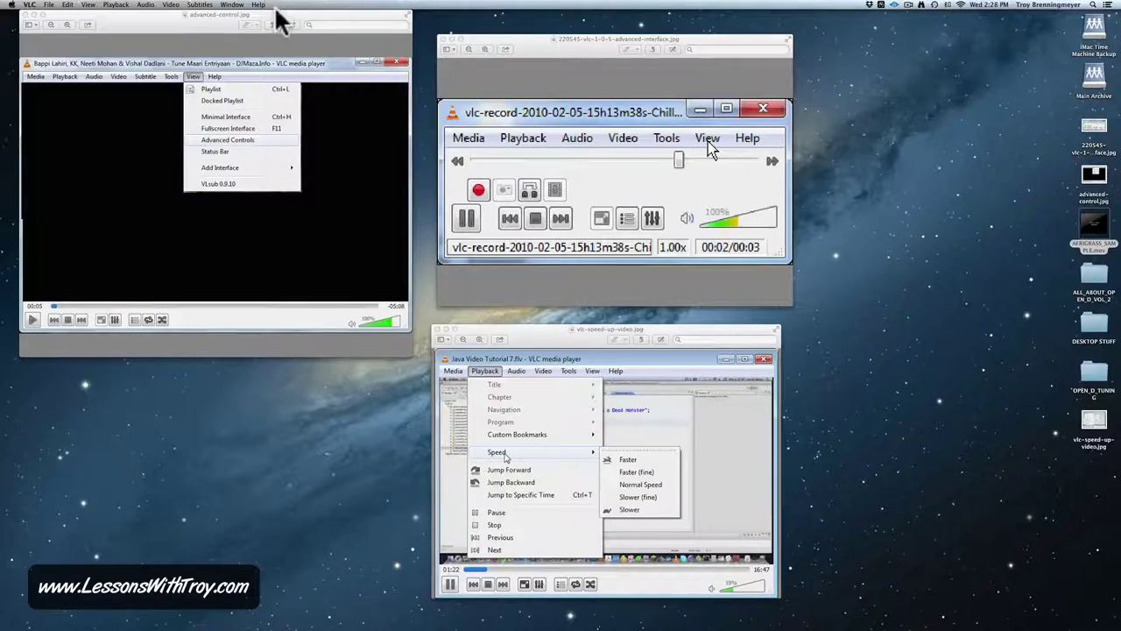
# Step: Drag the advanced-control.jpg window down from the top-left corner beside the other screenshots
pyautogui.moveTo(280, 25)
pyautogui.mouseDown()
pyautogui.moveTo(689, 130)
pyautogui.moveTo(387, 141)
pyautogui.mouseUp()
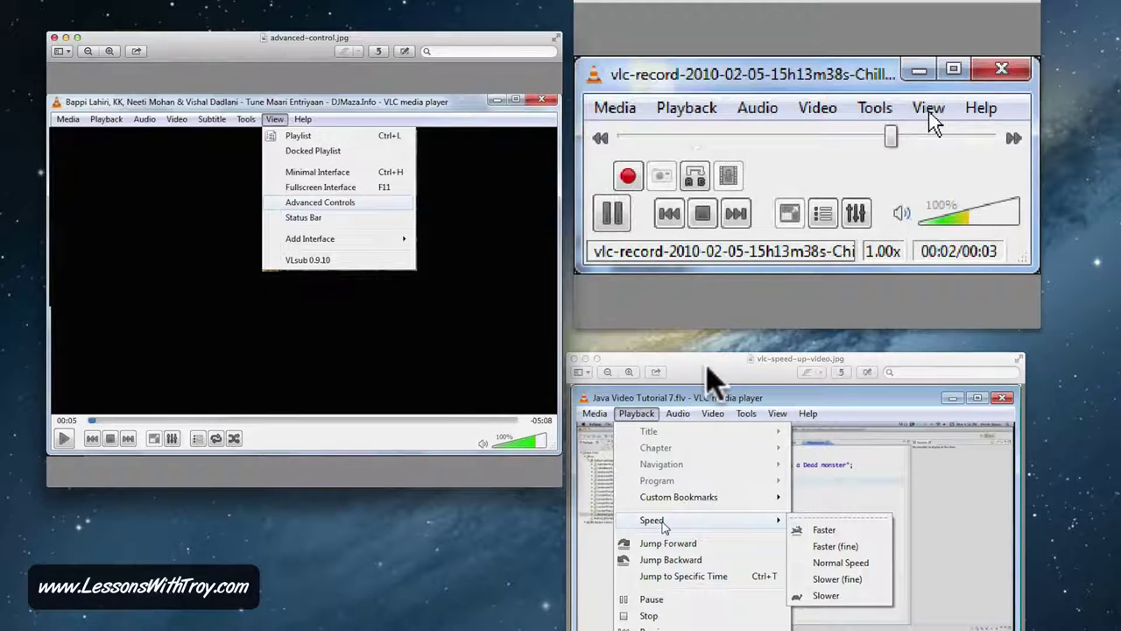
pyautogui.moveTo(708, 379)
pyautogui.mouseDown()
pyautogui.moveTo(723, 360)
pyautogui.moveTo(711, 347)
pyautogui.mouseUp()
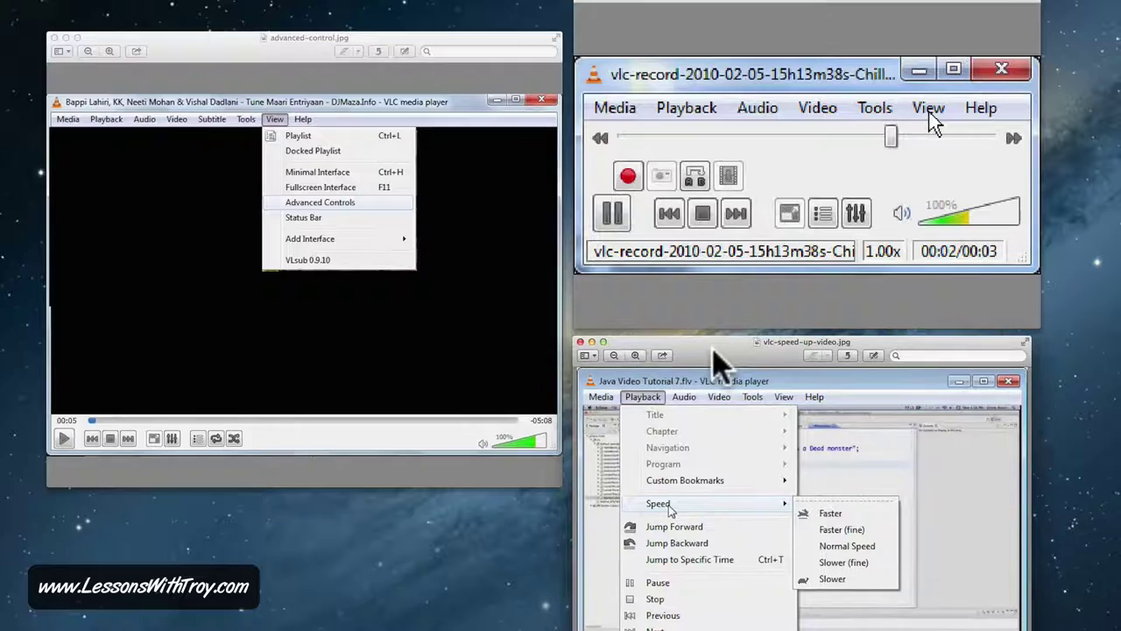
pyautogui.press('super+shift+4')
pyautogui.press('Escape')
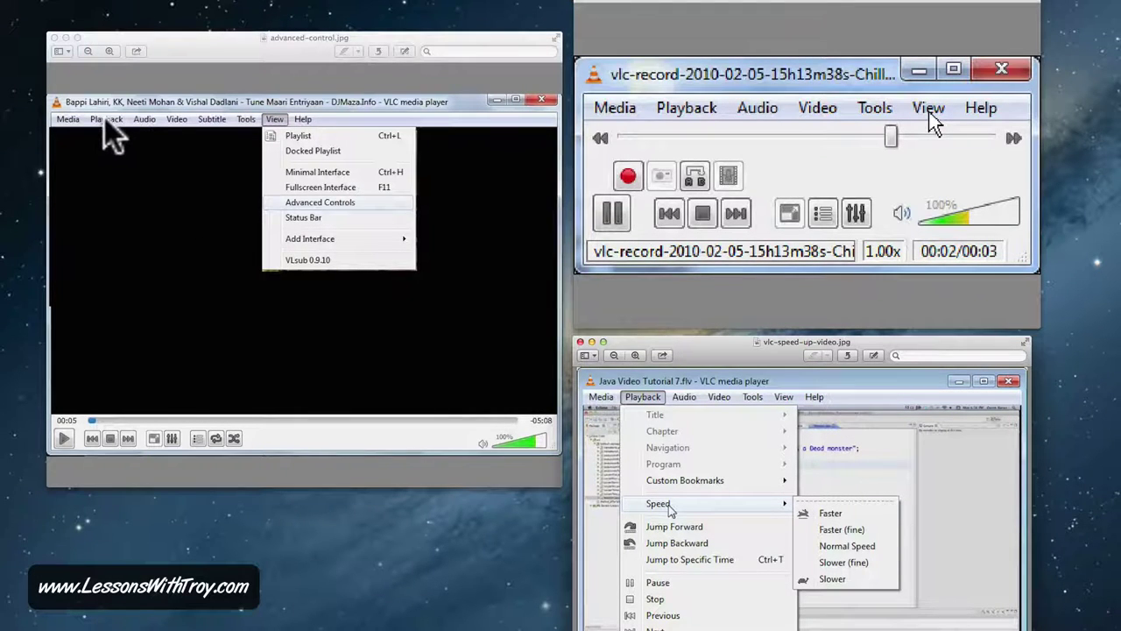
pyautogui.press('super+shift+4')
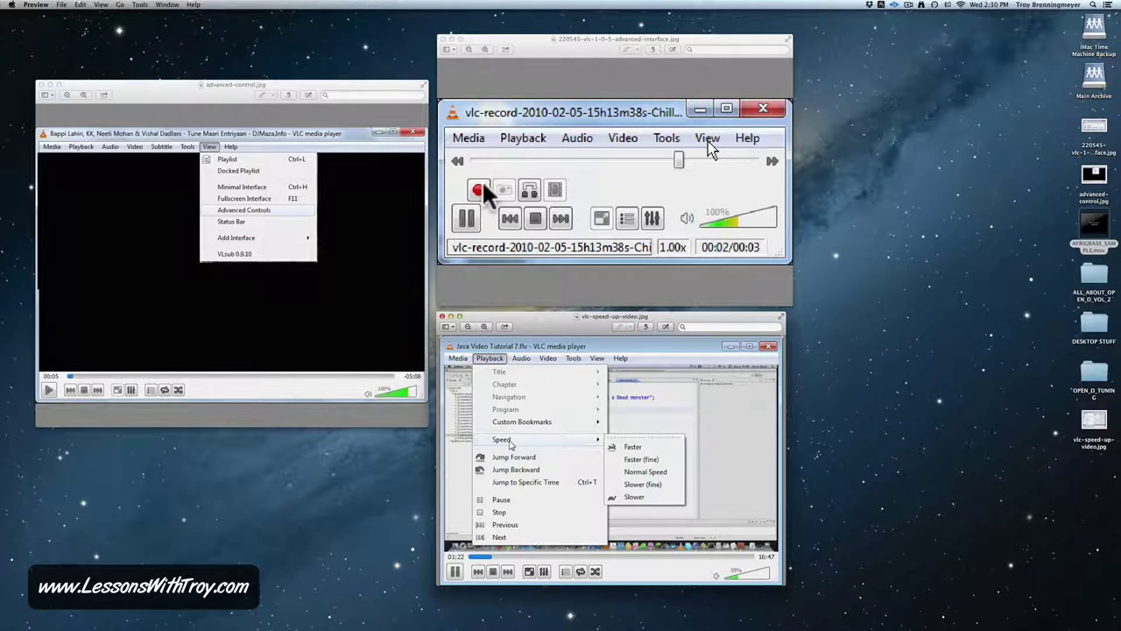
# Step: Restore AFRIGRASS_SAMPLE.mov, close the advanced-control and advanced-interface screenshots, and review the Playback menu
pyautogui.moveTo(919, 628)
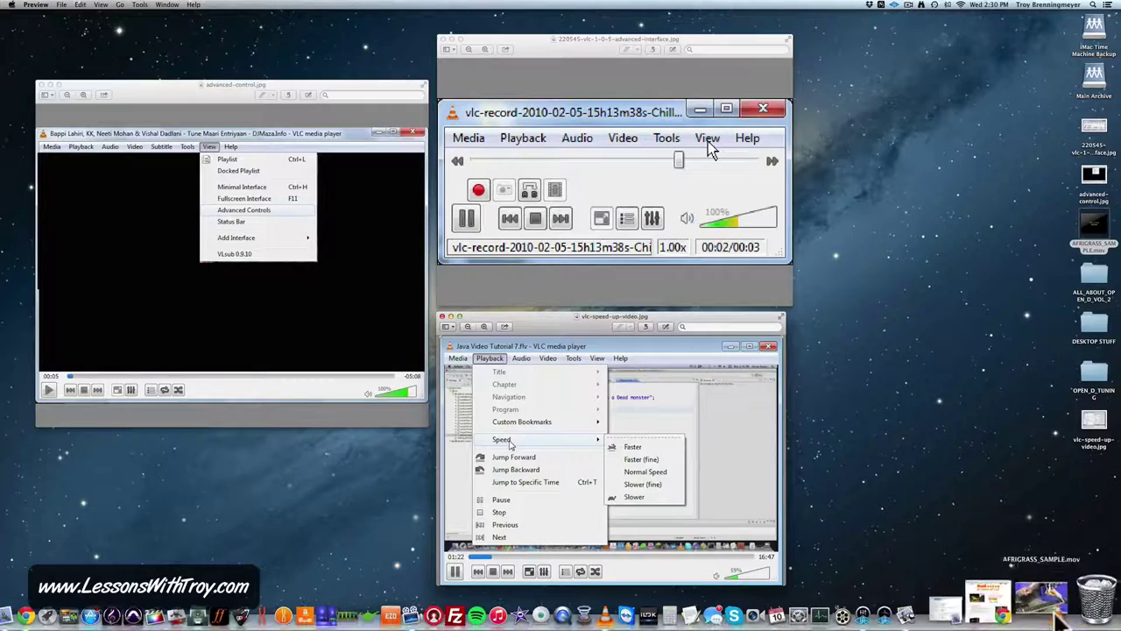
pyautogui.click(1012, 604)
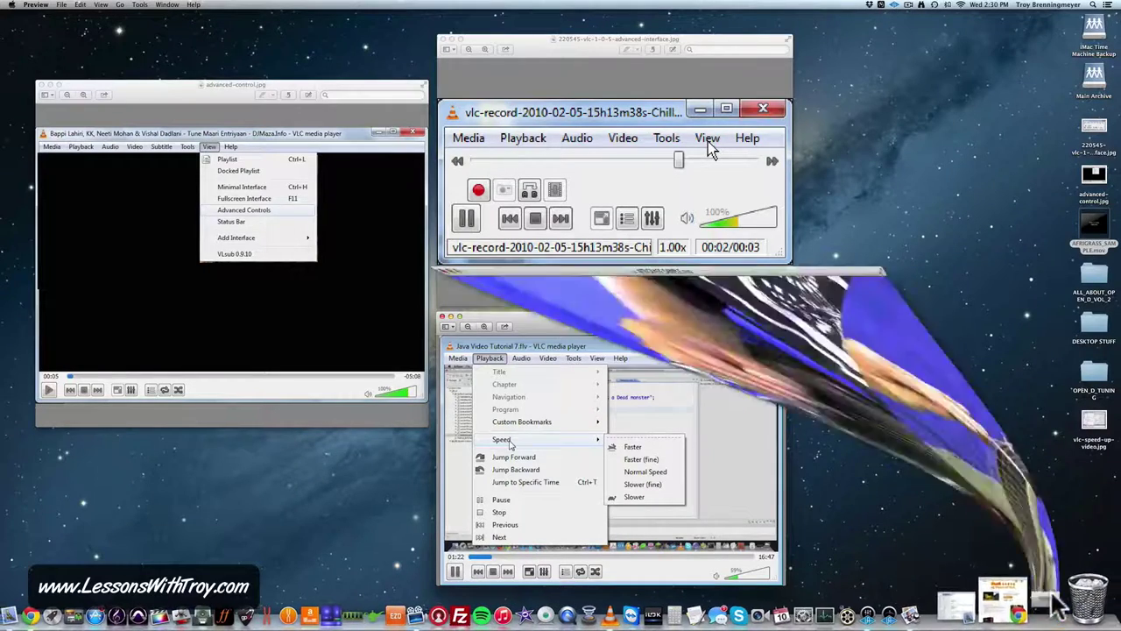
pyautogui.click(48, 85)
pyautogui.click(449, 35)
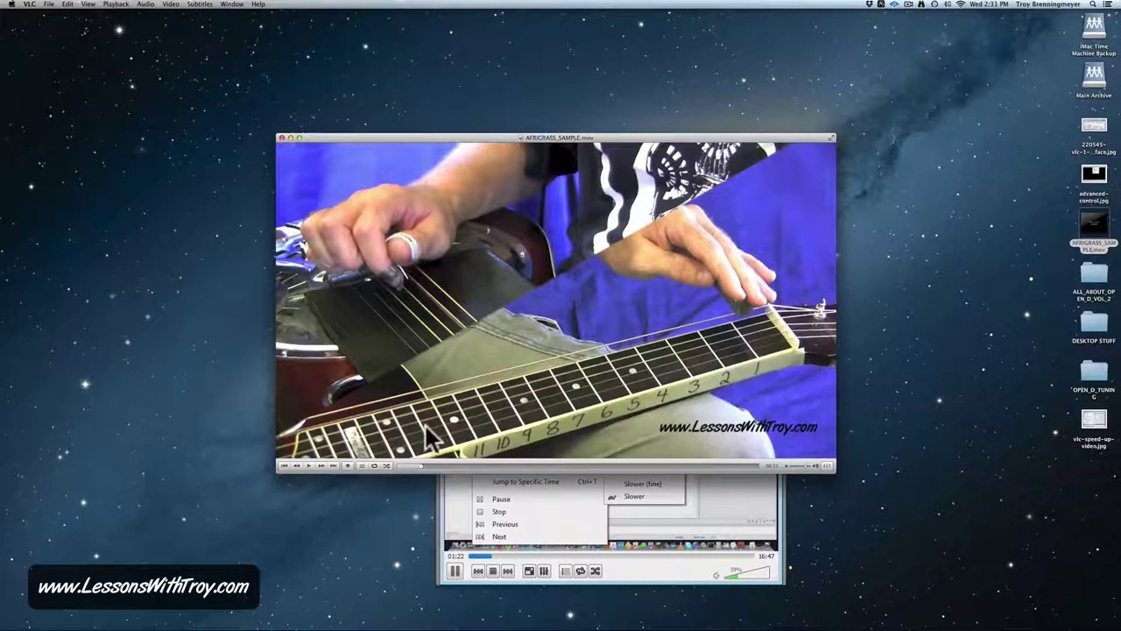
pyautogui.click(114, 5)
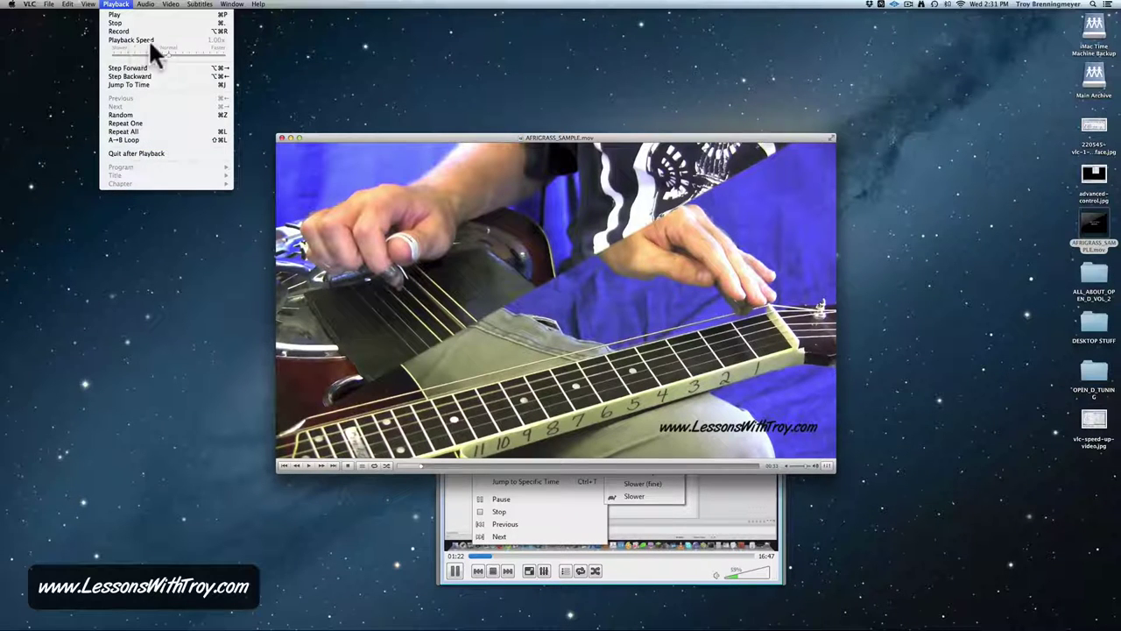
pyautogui.click(403, 134)
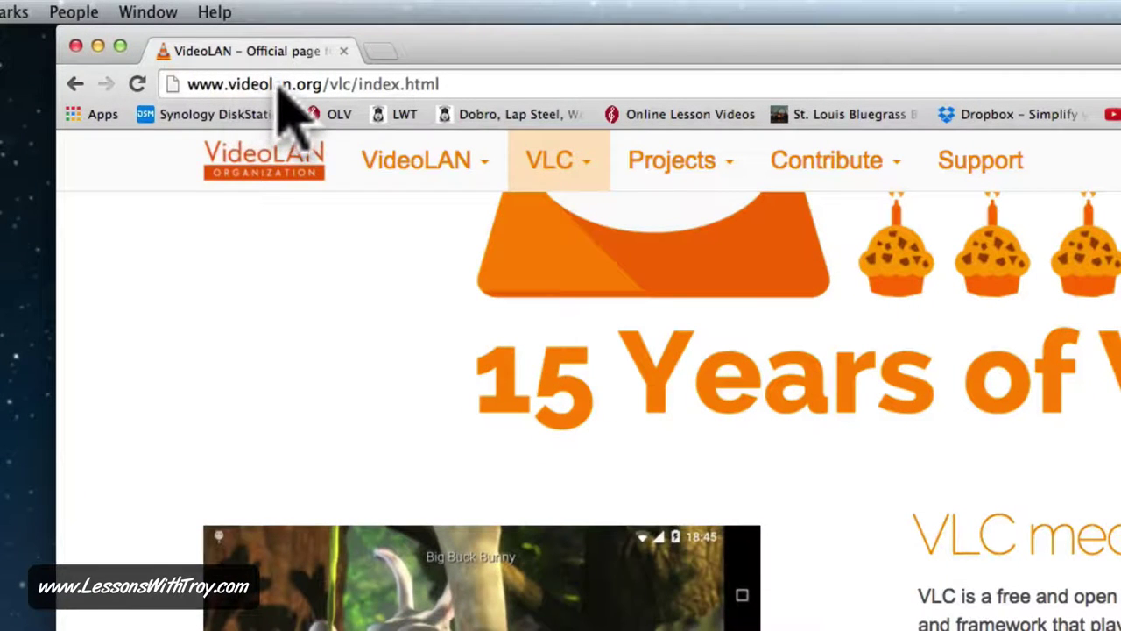
# Step: Scroll back to the top of the videolan.org VLC page, showing the 15 Years of VLC banner
pyautogui.scroll(3, 298, 372)
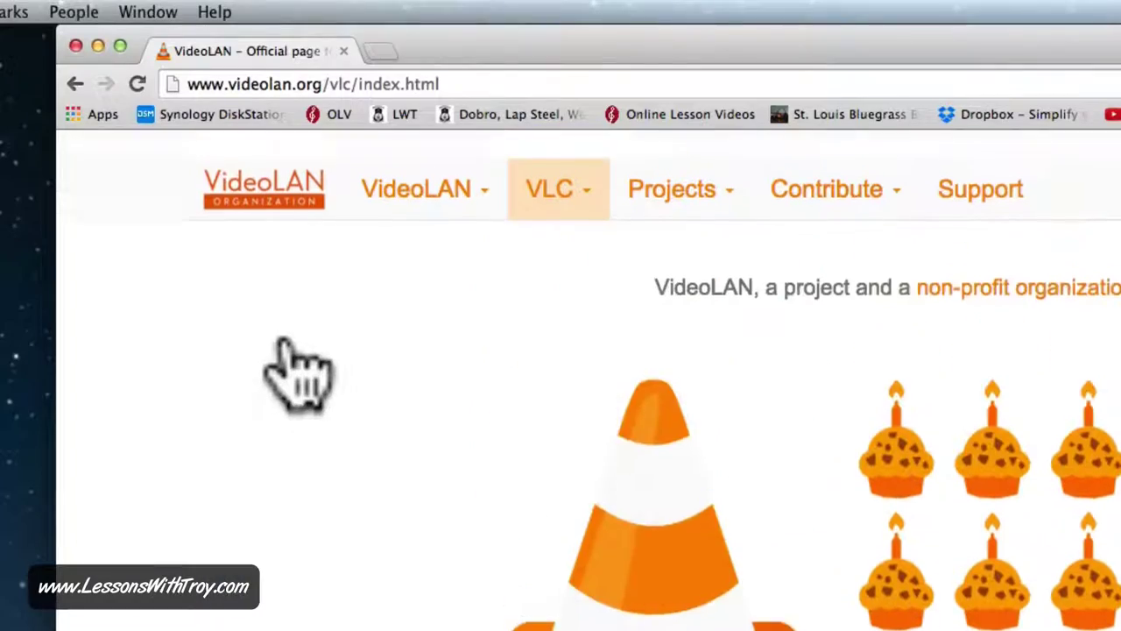